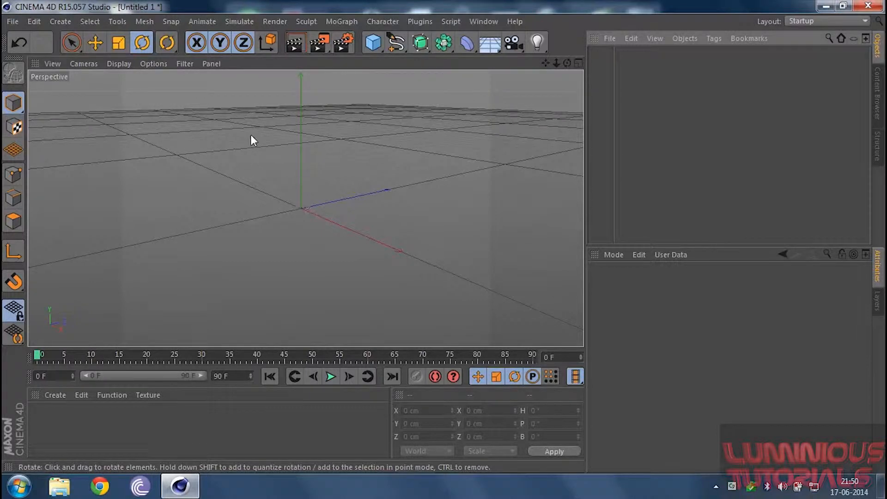
left_click(77, 40)
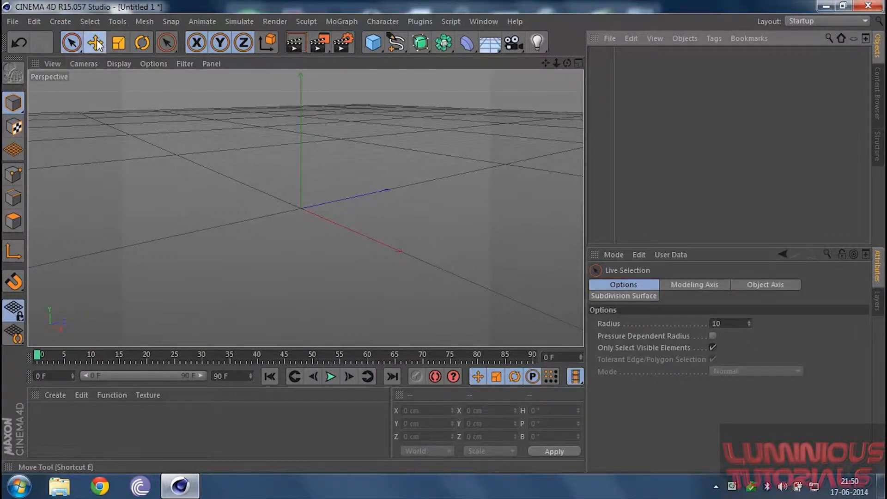
left_click(96, 41)
left_click(119, 41)
left_click(139, 44)
left_click(124, 41)
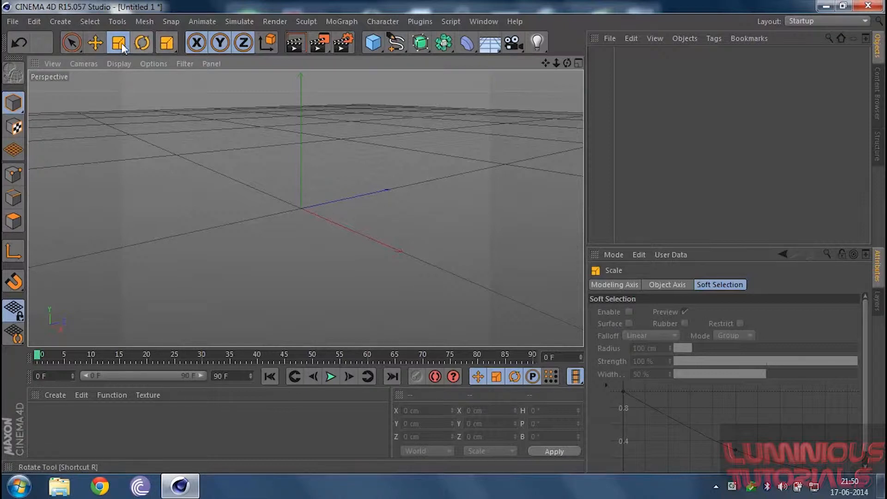
left_click(79, 36)
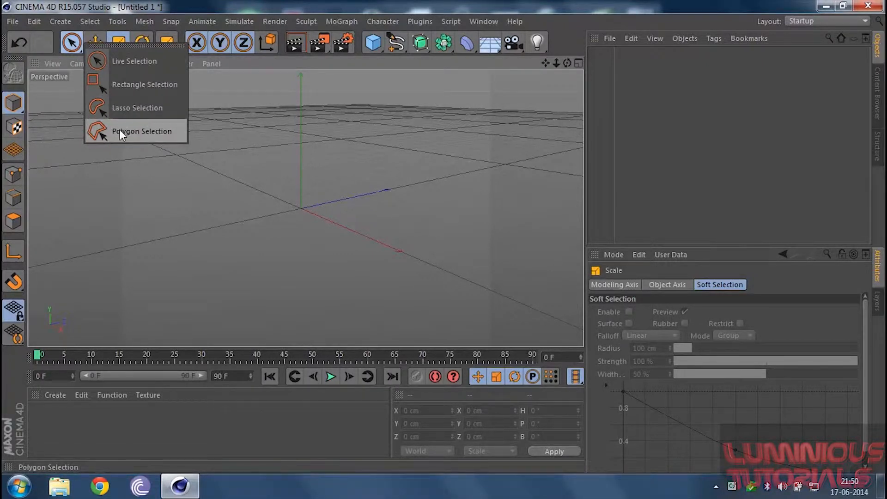
left_click(261, 124)
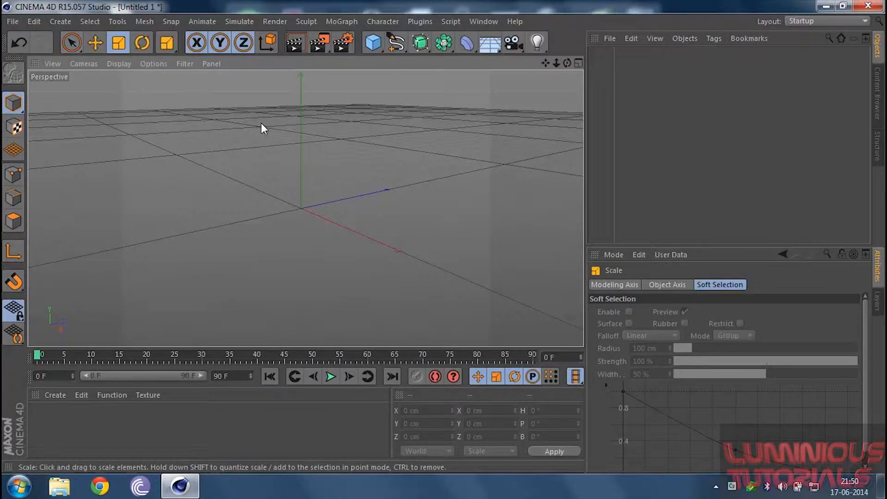
Add a cube, a cone and a figure primitive to the empty scene.
left_click(381, 45)
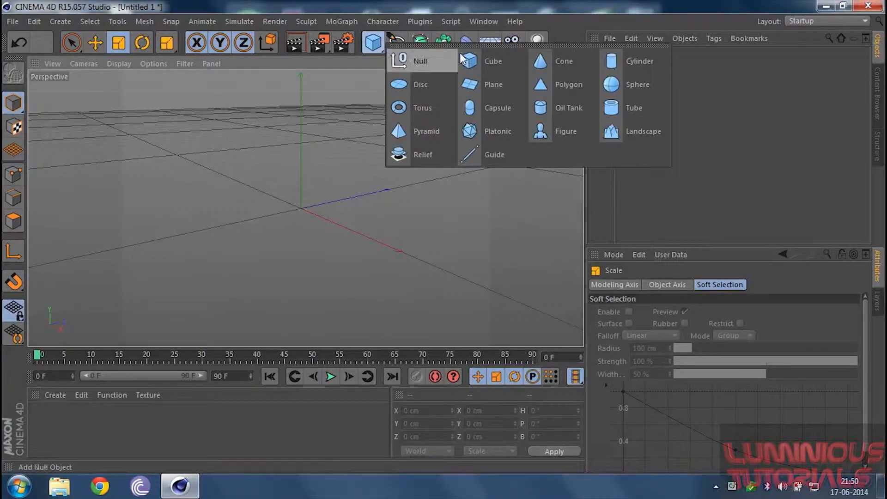
left_click(487, 61)
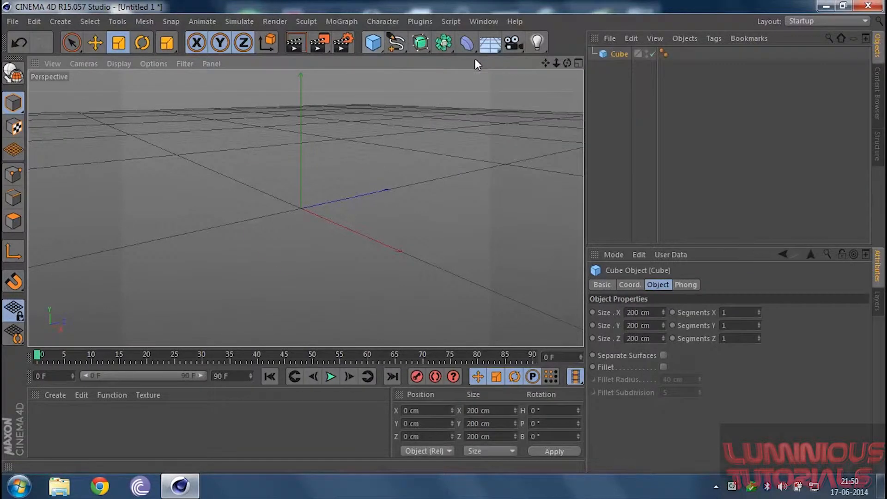
left_click(372, 44)
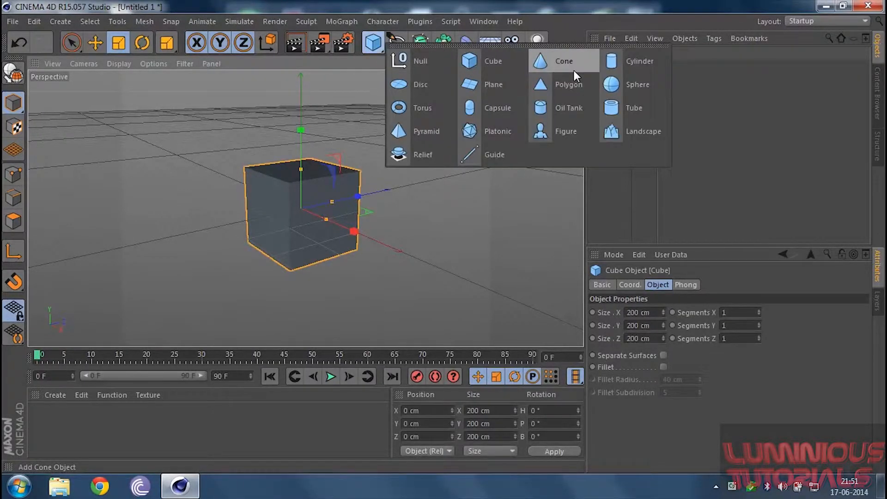
left_click(536, 60)
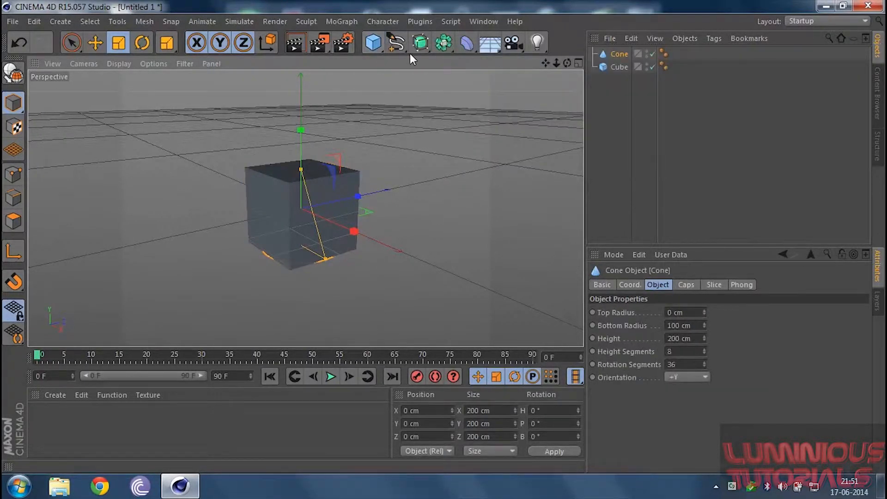
left_click(384, 45)
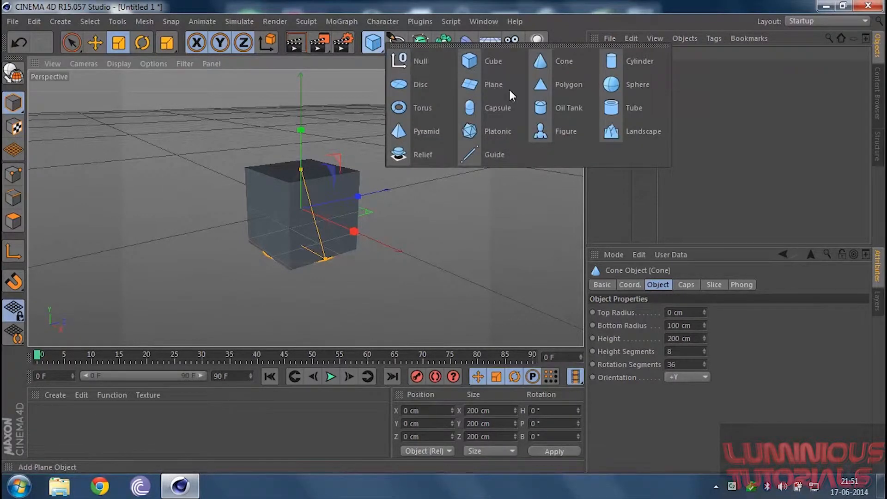
left_click(554, 132)
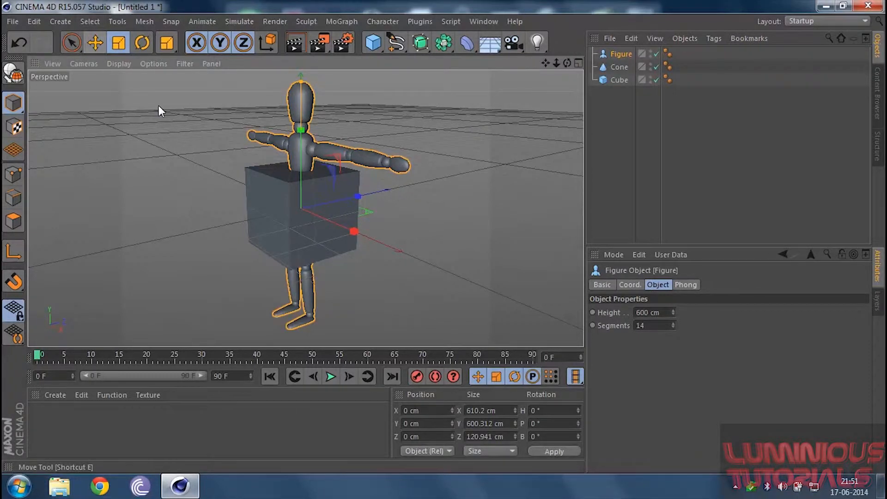
Move the figure along X to about -596 cm and the cone along Z to about 473 cm.
left_click(94, 45)
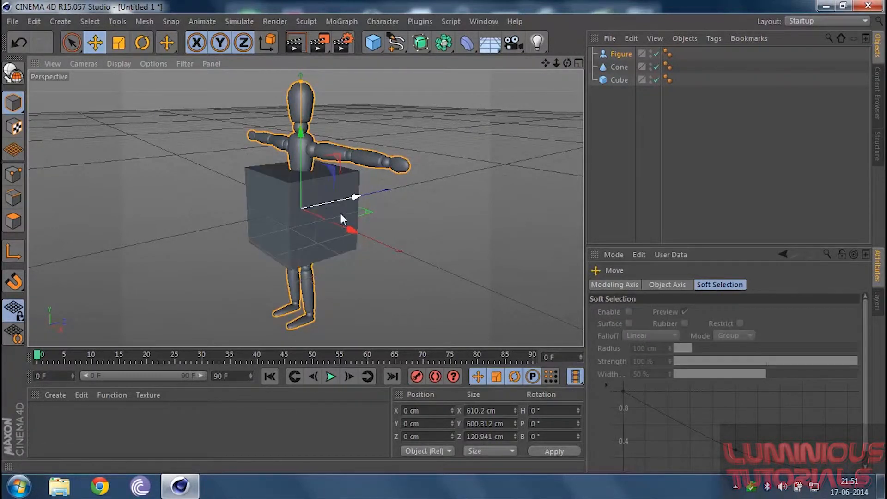
left_click_drag(350, 230, 275, 164)
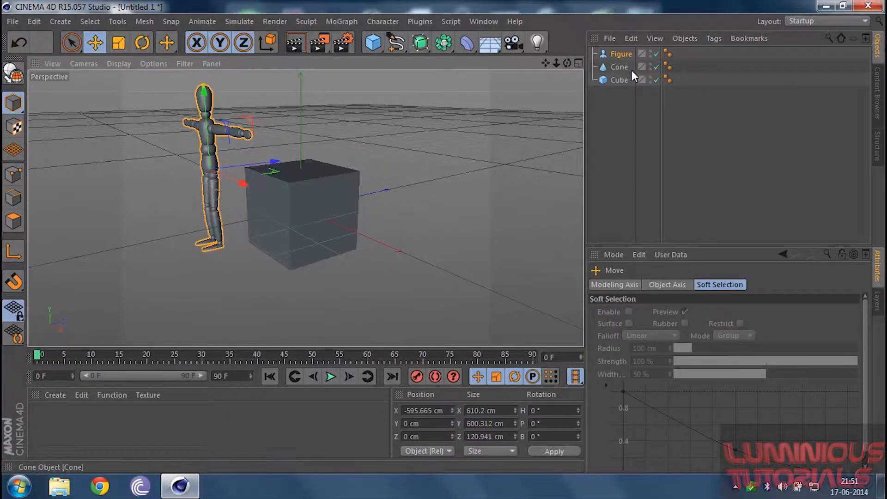
left_click(619, 67)
left_click_drag(355, 198, 462, 162)
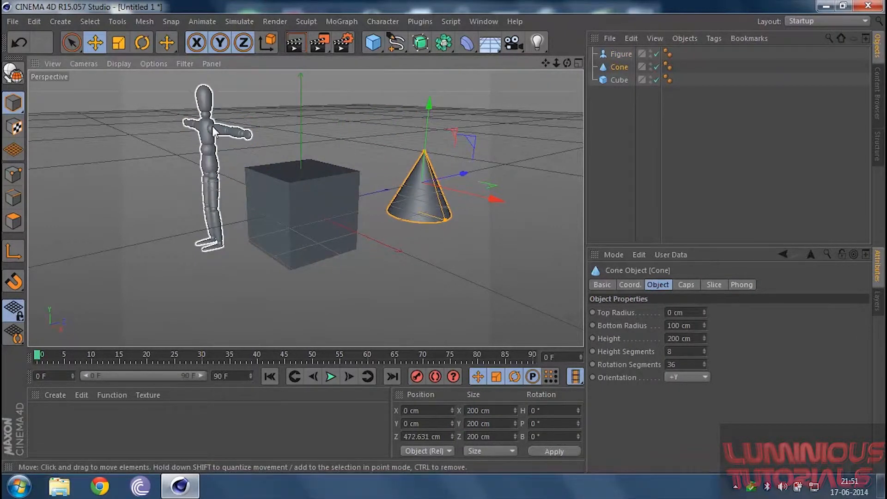
Rotate the figure's heading to 56° around its vertical axis and deselect it.
left_click(212, 126)
left_click(142, 42)
left_click_drag(224, 170, 296, 149)
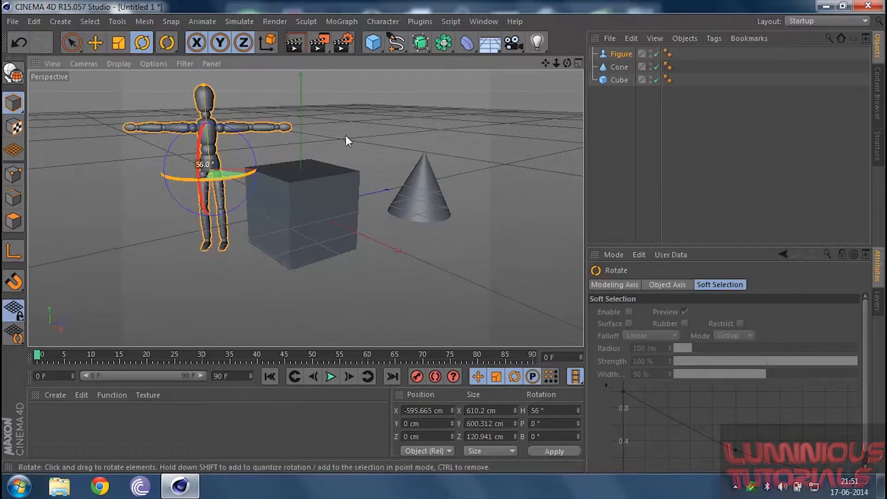
left_click(345, 135)
Select the cube and the cone one at a time with Live Selection.
left_click_drag(79, 41, 102, 57)
left_click(101, 57)
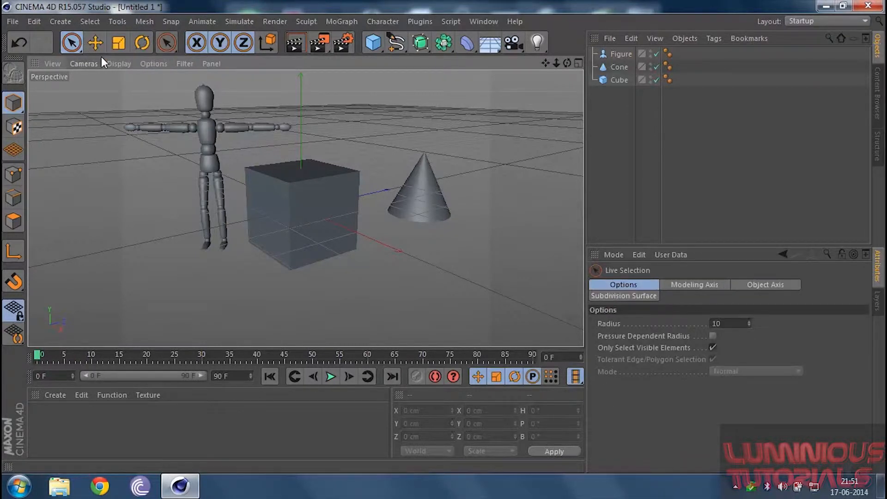
left_click(329, 200)
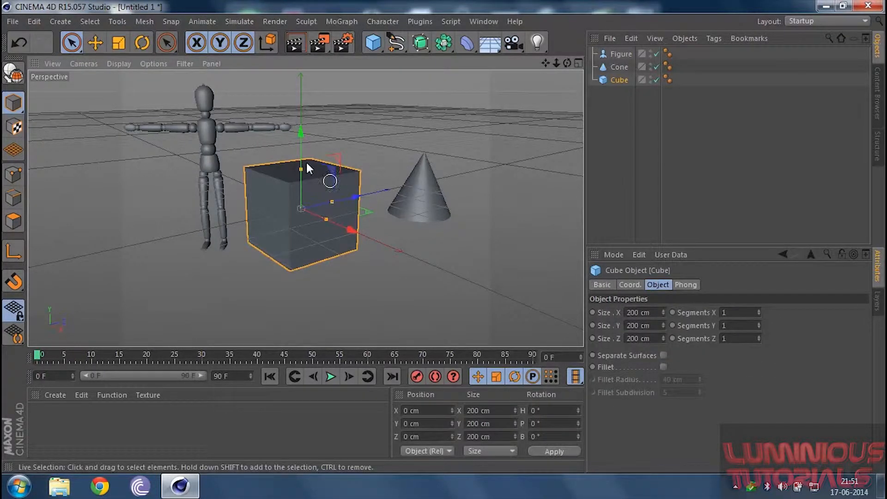
left_click(426, 203)
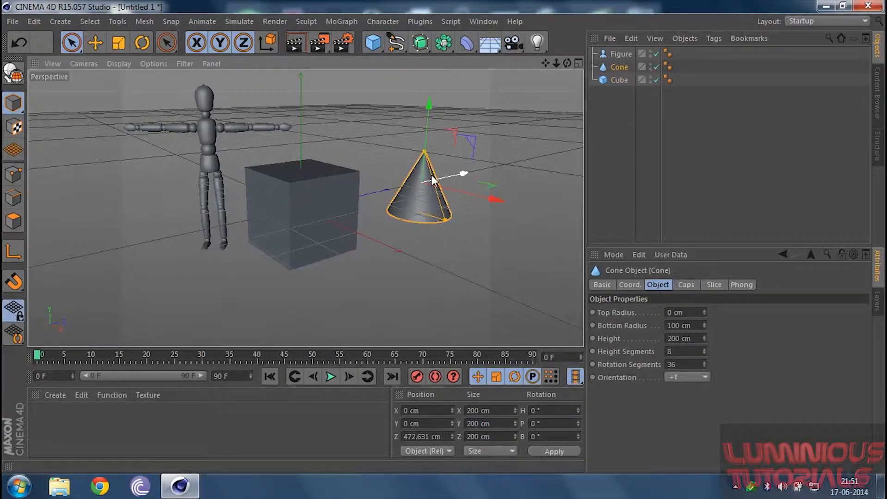
Select the figure, add the cube to the selection, and clear the selection.
left_click(210, 150)
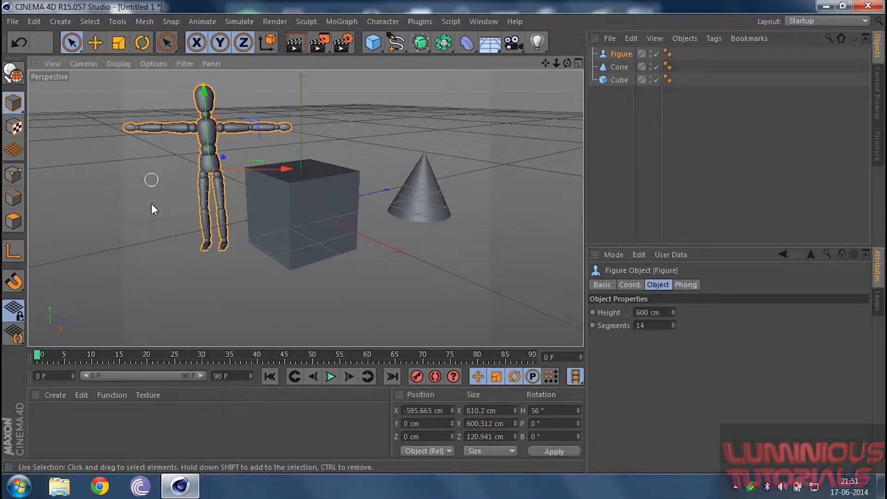
left_click(314, 203, "shift")
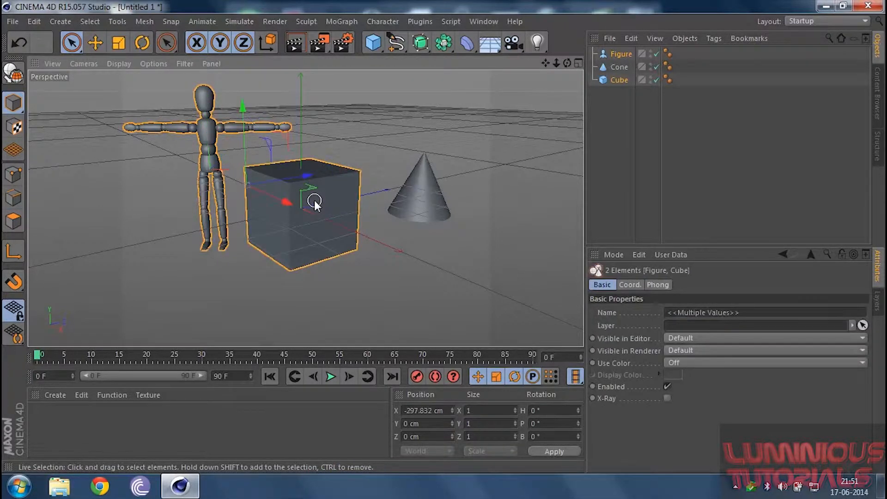
left_click(335, 289)
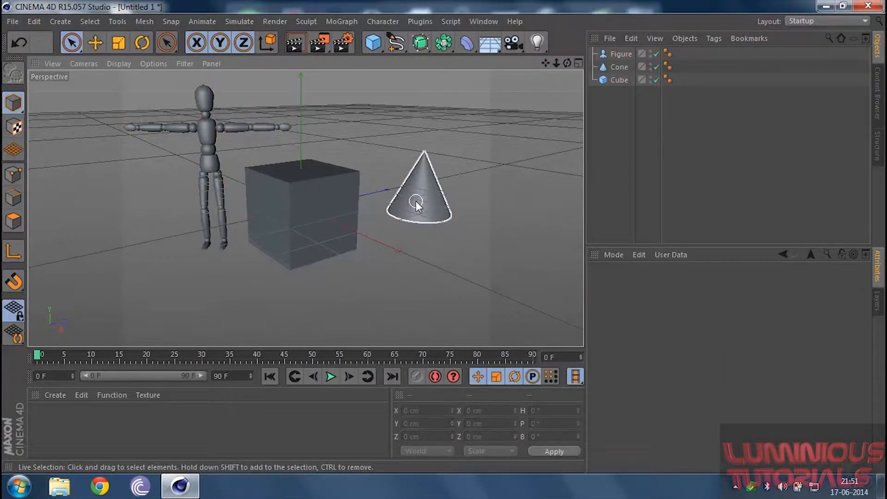
Select the cube and the cone together with Live Selection and deselect both.
left_click(315, 218)
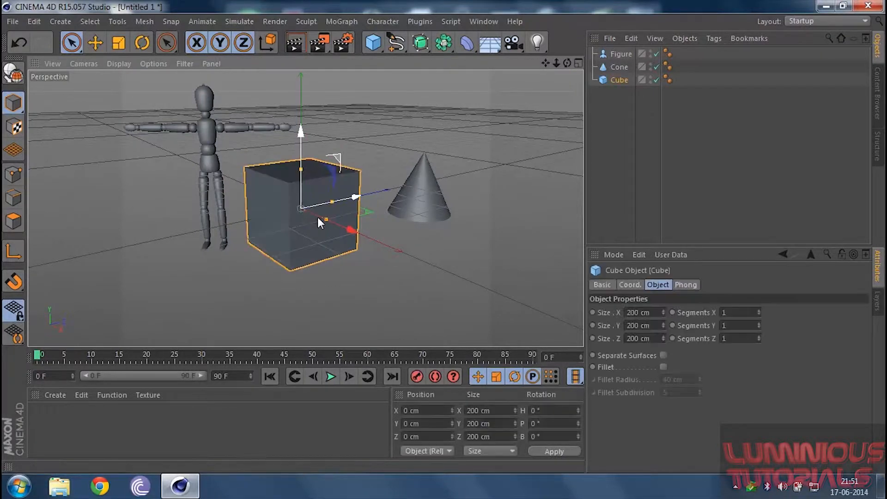
left_click(406, 197, "shift")
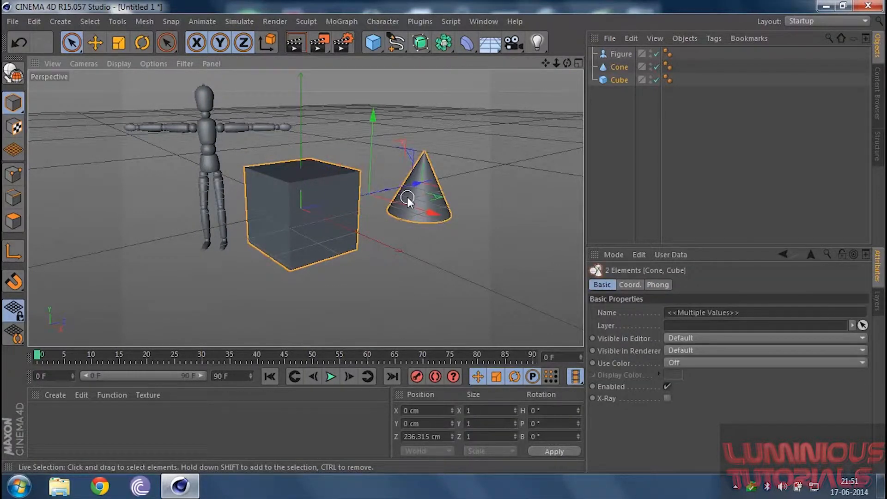
left_click(341, 139)
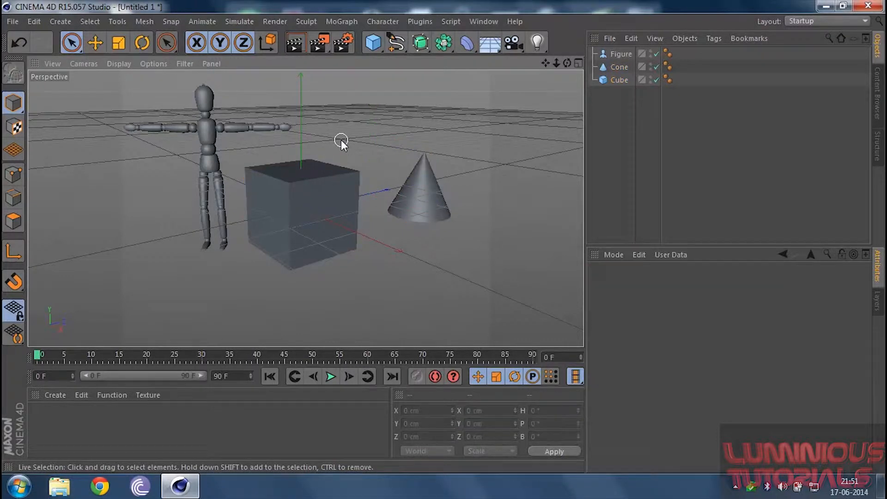
Select the cone, add the figure to the selection, and deselect both.
left_click(411, 190)
left_click(209, 149, "shift")
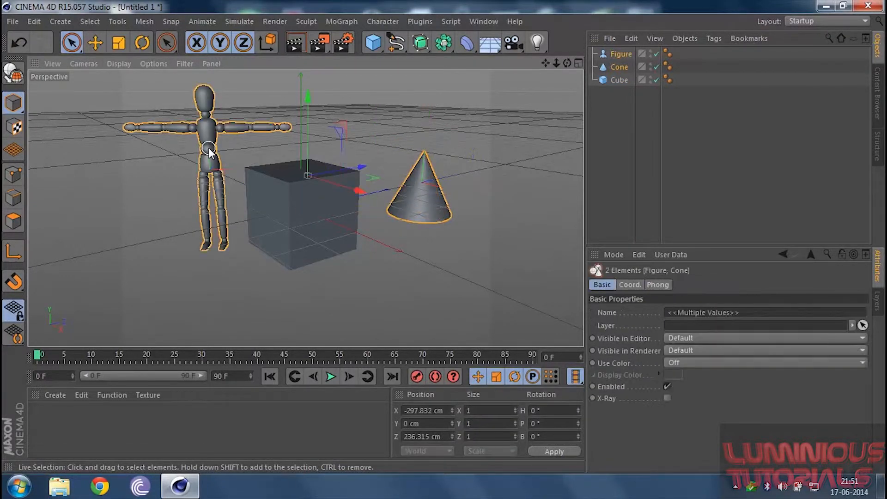
left_click(257, 109)
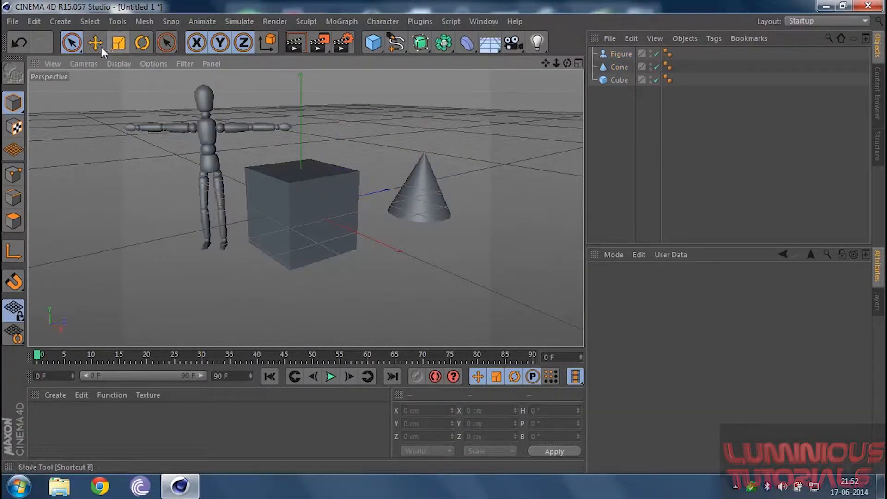
Select the cone, the cube and the figure individually with Rectangle Selection and clear the selection.
left_click_drag(72, 43, 104, 77)
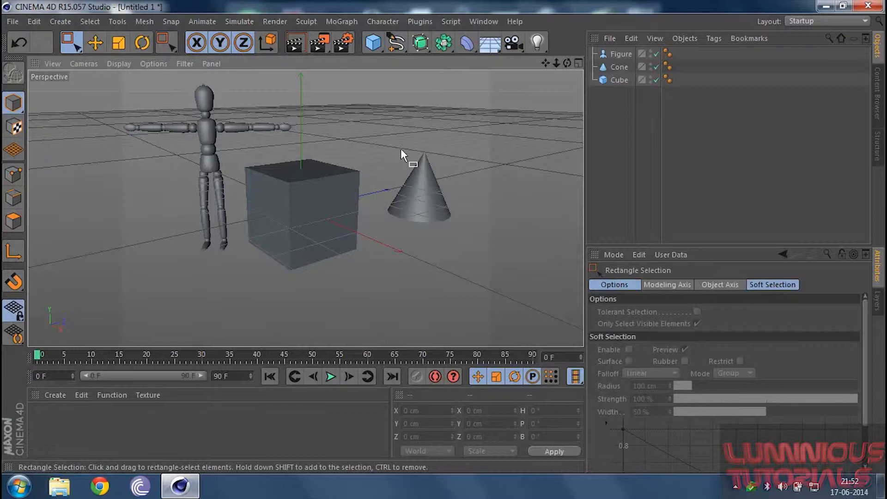
left_click_drag(468, 203, 393, 233)
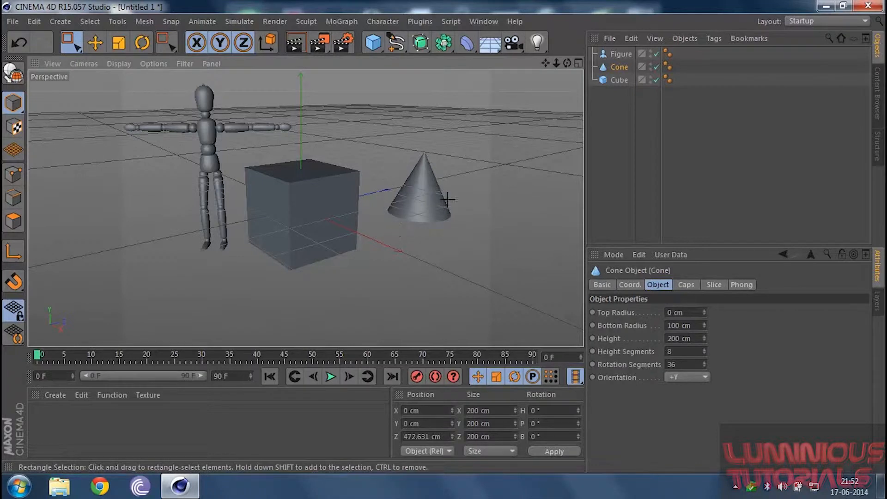
left_click_drag(462, 191, 416, 229)
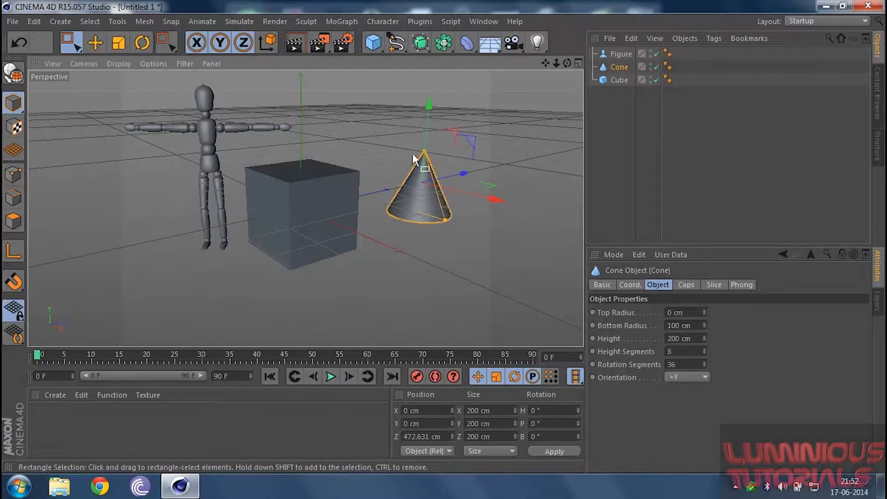
left_click_drag(257, 286, 312, 262)
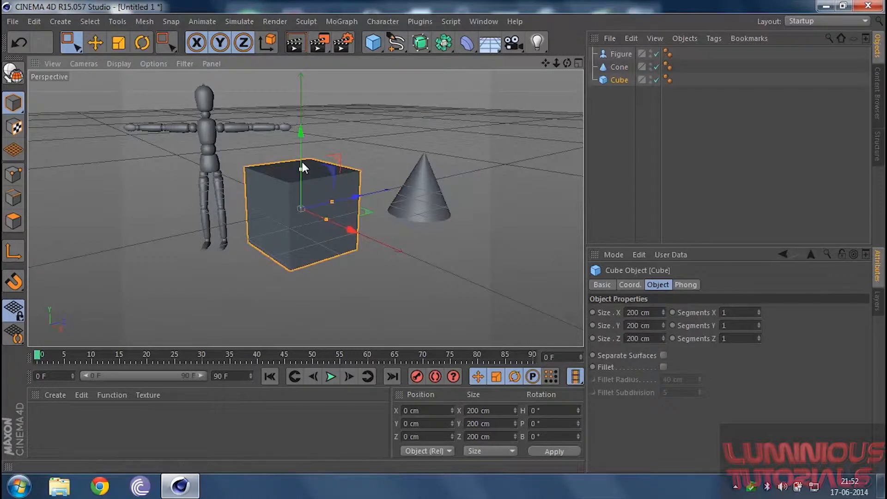
left_click_drag(231, 102, 322, 146)
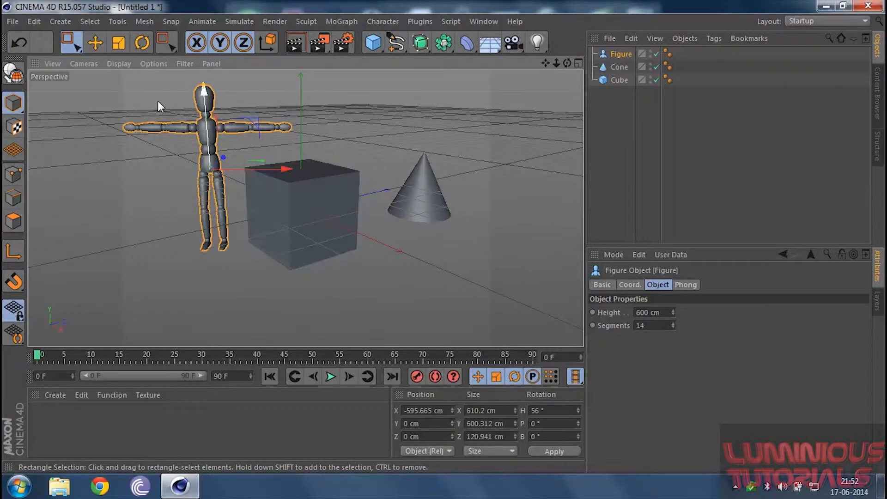
left_click(364, 137)
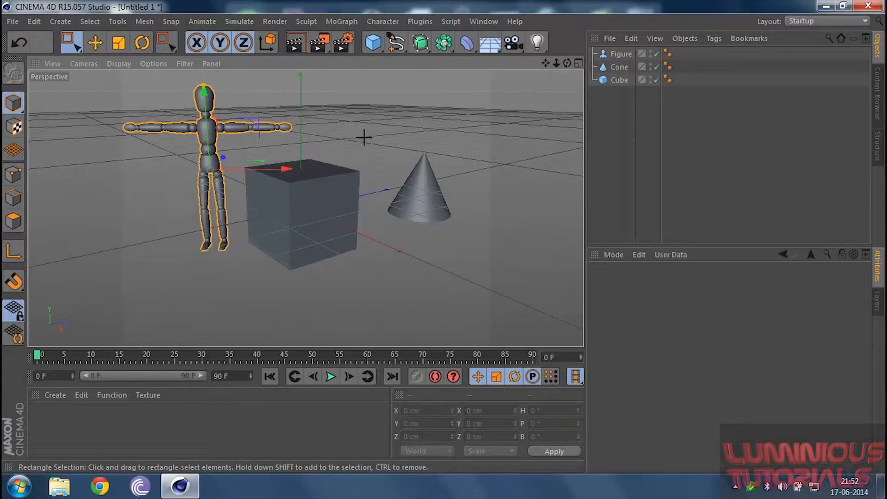
Rectangle-select the cone and cube as one pair, and the figure and cube as another pair.
left_click_drag(475, 122, 303, 272)
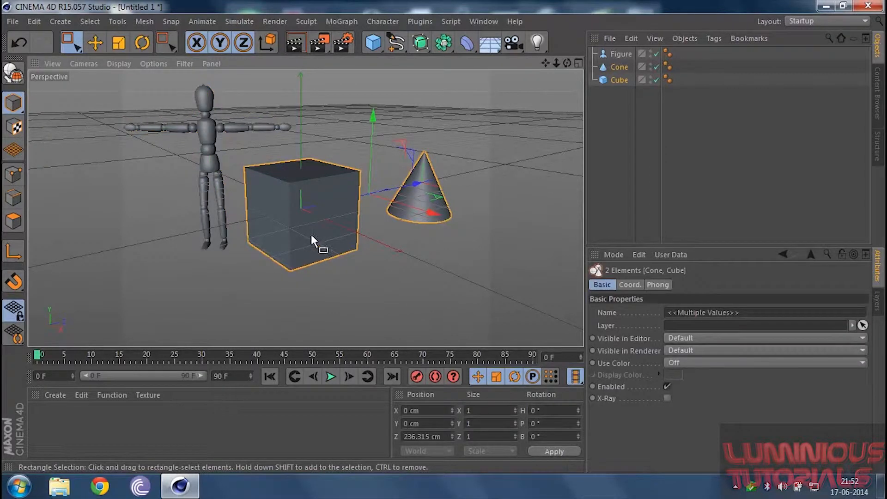
left_click(344, 119)
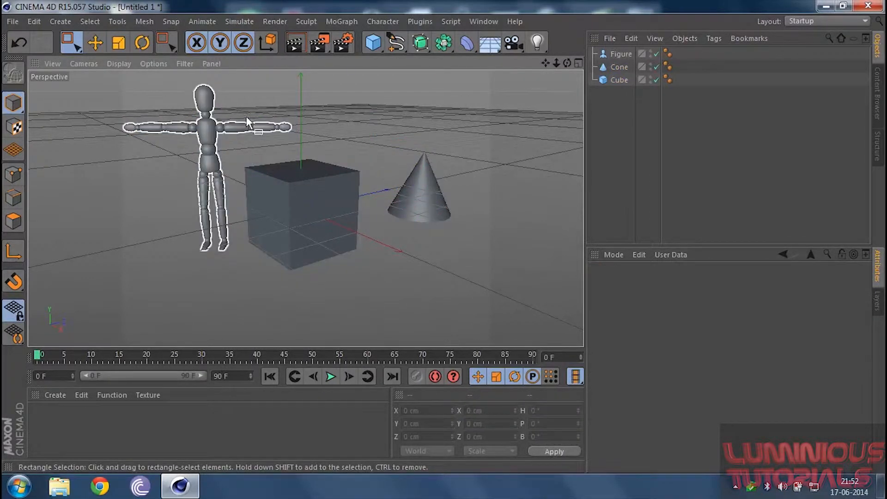
left_click_drag(160, 85, 330, 283)
Switch to Lasso Selection and outline the cone so that only it is selected.
left_click_drag(73, 42, 109, 108)
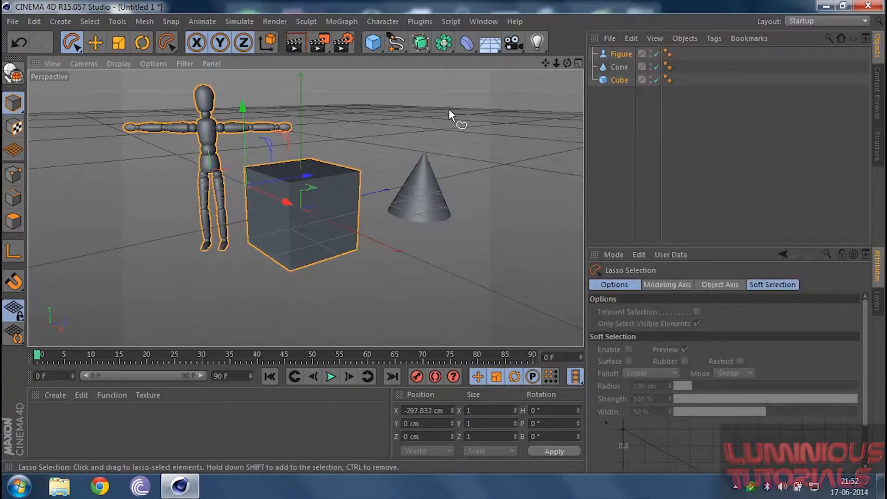
mouse_move(452, 111)
left_mouse_down()
mouse_move(396, 150)
mouse_move(371, 241)
mouse_move(425, 266)
mouse_move(465, 210)
mouse_move(475, 142)
left_mouse_up()
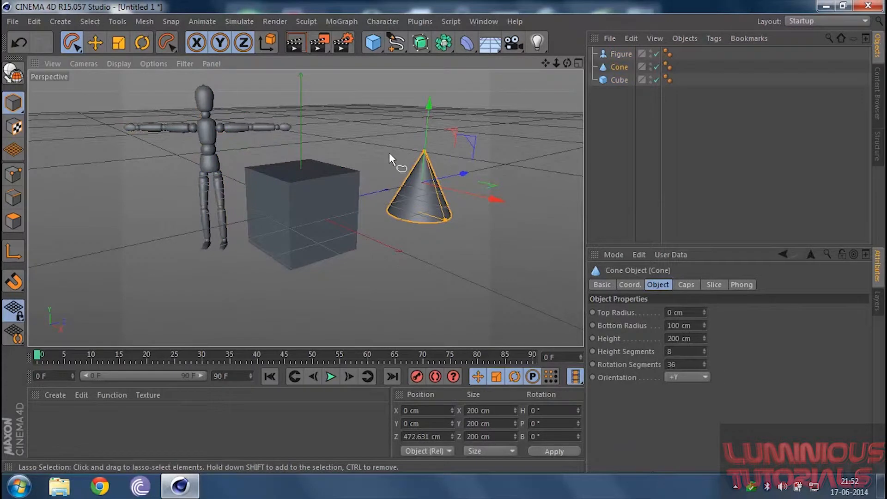
Lasso-select the cube alone, select the figure alone the same way, and clear the selection.
mouse_move(350, 123)
left_mouse_down()
mouse_move(291, 154)
mouse_move(258, 251)
mouse_move(331, 224)
mouse_move(358, 153)
mouse_move(343, 124)
left_mouse_up()
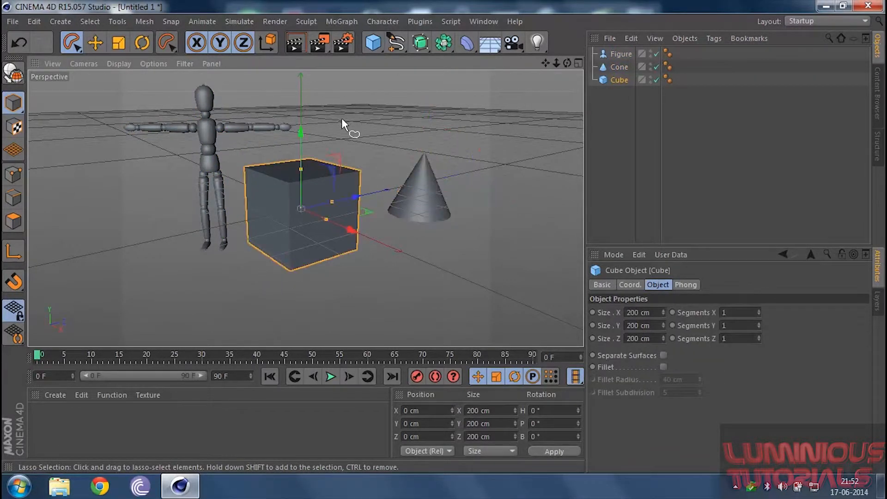
mouse_move(257, 86)
left_mouse_down()
mouse_move(230, 116)
mouse_move(238, 149)
mouse_move(318, 125)
mouse_move(307, 95)
left_mouse_up()
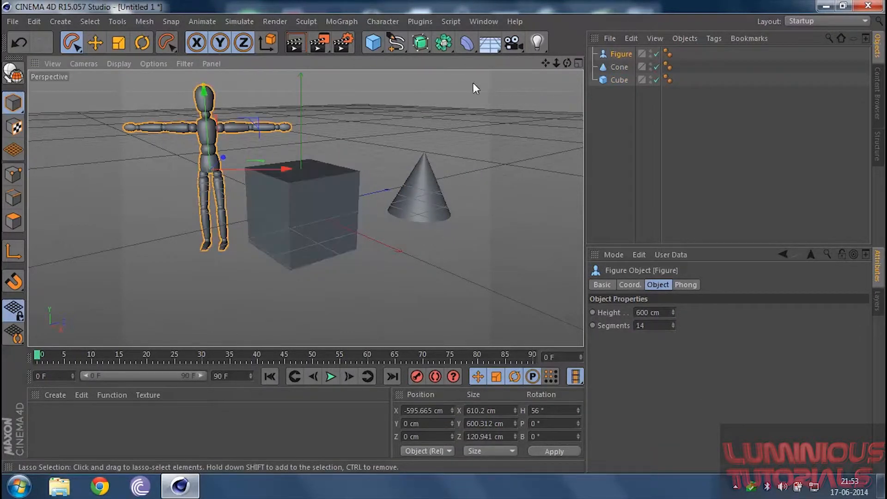
left_click(445, 122)
Lasso-select the cone and cube as one pair, then the figure and cone as another, and clear the selection.
mouse_move(463, 110)
left_mouse_down()
mouse_move(311, 178)
mouse_move(289, 259)
mouse_move(301, 269)
mouse_move(147, 276)
mouse_move(317, 339)
mouse_move(488, 230)
mouse_move(463, 182)
mouse_move(409, 267)
mouse_move(398, 231)
mouse_move(423, 187)
mouse_move(498, 112)
mouse_move(501, 123)
left_mouse_up()
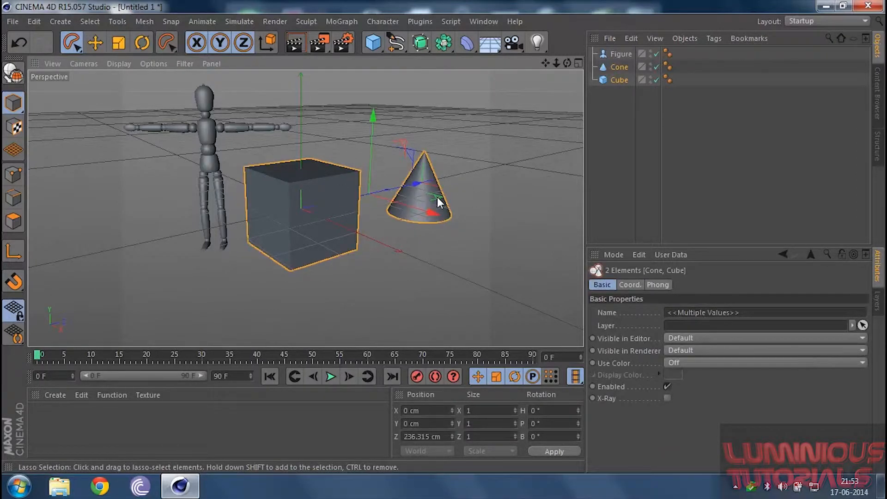
left_click(465, 230)
mouse_move(450, 129)
left_mouse_down()
mouse_move(402, 155)
mouse_move(382, 258)
mouse_move(307, 309)
mouse_move(228, 296)
mouse_move(232, 244)
mouse_move(165, 244)
mouse_move(219, 329)
mouse_move(363, 321)
mouse_move(463, 205)
left_mouse_up()
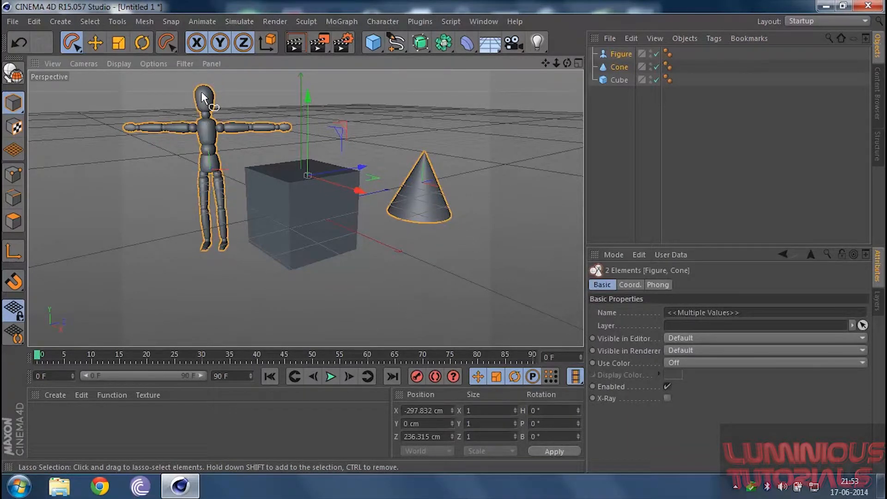
left_click(434, 260)
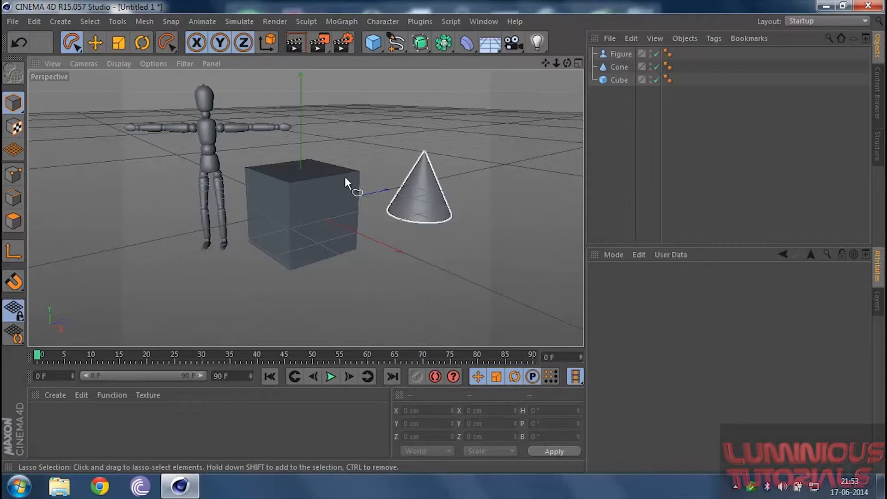
Select the cube with the Move tool and shift it along its axes to about X -44.6, Y 32.7, Z 78.7 cm.
left_click(96, 43)
left_click(316, 199)
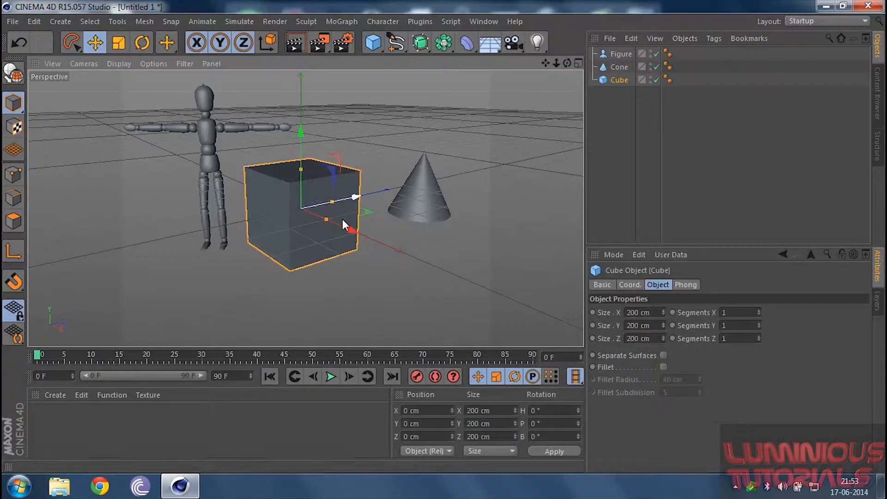
mouse_move(355, 202)
left_mouse_down()
mouse_move(477, 169)
mouse_move(479, 192)
mouse_move(313, 248)
mouse_move(220, 264)
mouse_move(389, 202)
mouse_move(541, 279)
mouse_move(300, 171)
mouse_move(388, 225)
mouse_move(356, 210)
left_mouse_up()
left_click_drag(317, 140, 206, 132)
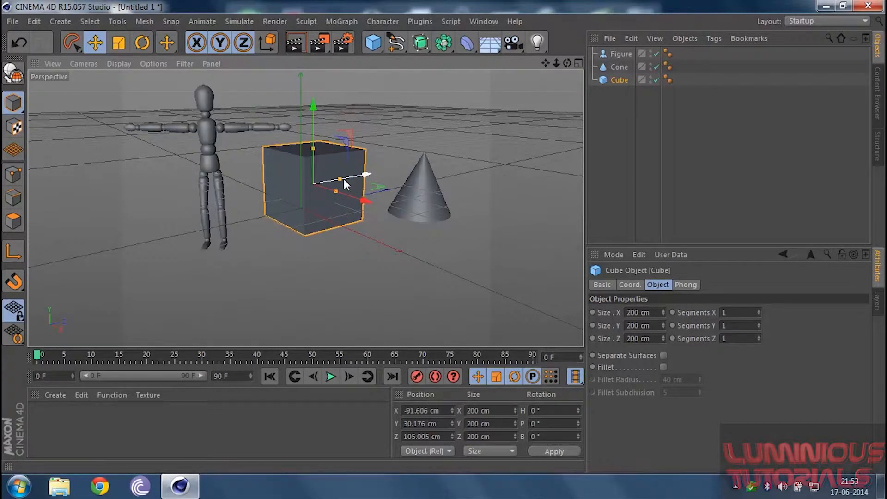
left_click_drag(365, 174, 360, 228)
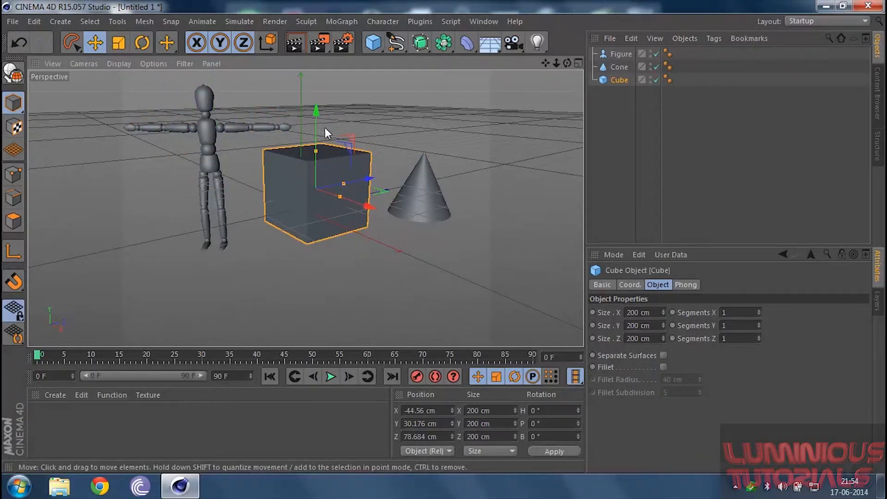
left_click_drag(315, 123, 287, 125)
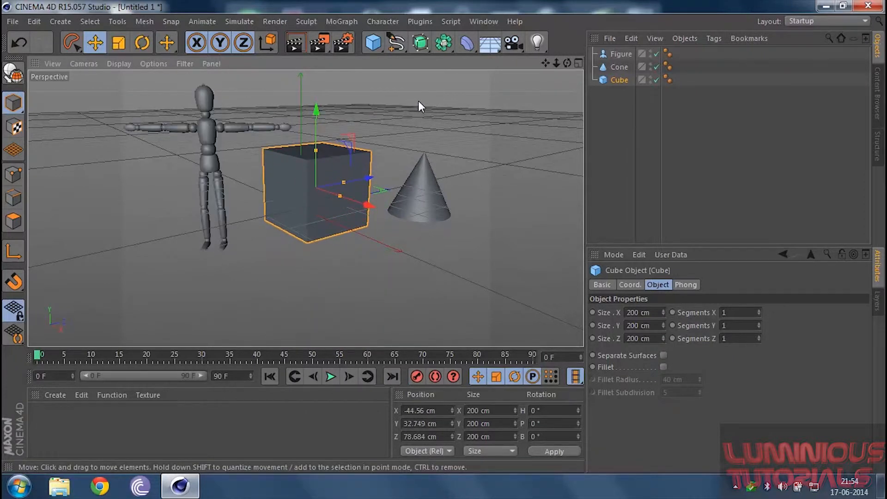
Move the cube freely without using its axis handles, undo that movement, and deselect the cube.
mouse_move(419, 105)
left_mouse_down()
mouse_move(346, 115)
mouse_move(250, 241)
mouse_move(434, 248)
mouse_move(546, 107)
mouse_move(444, 60)
mouse_move(277, 153)
mouse_move(346, 152)
mouse_move(382, 95)
mouse_move(410, 107)
left_mouse_up()
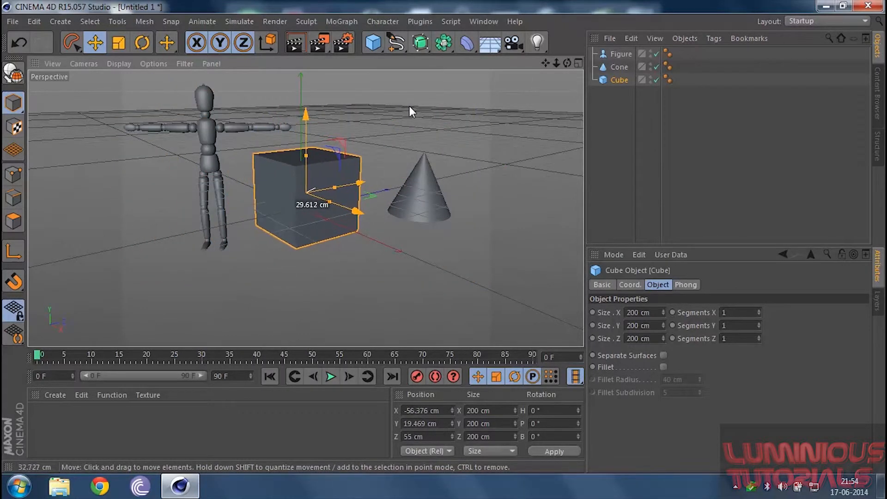
left_click(410, 108)
key("ctrl+z")
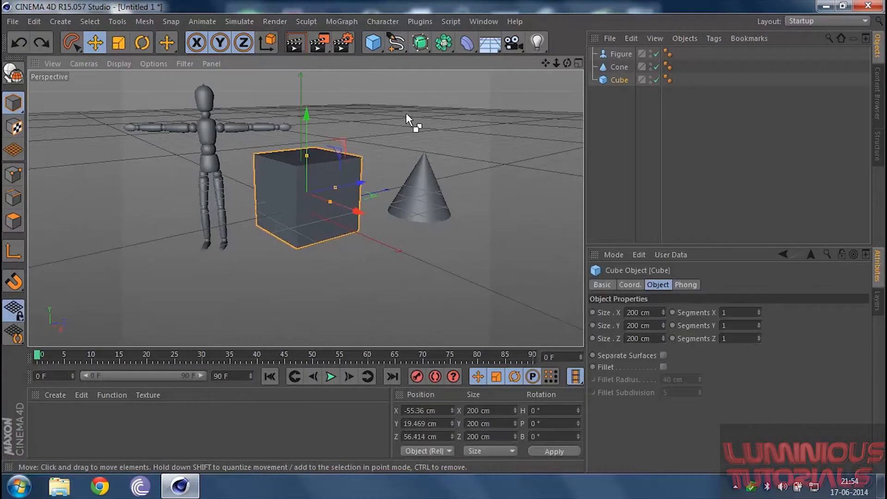
key("ctrl+z")
left_click(406, 114)
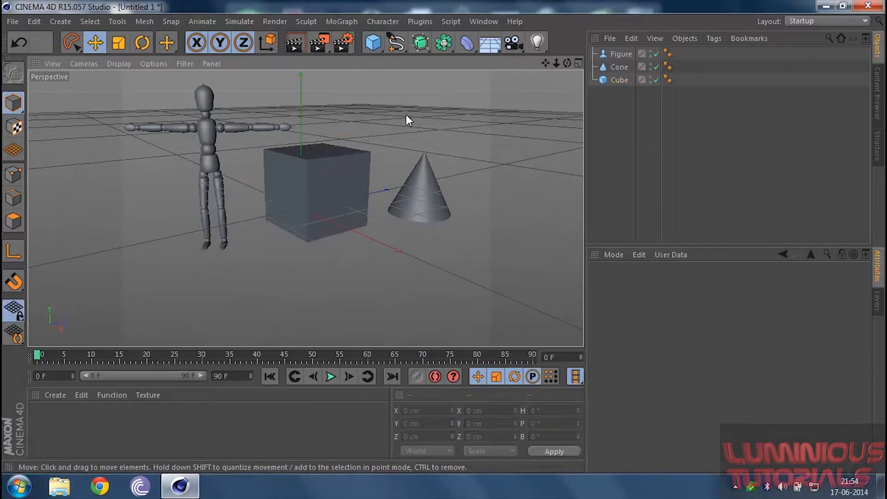
Select the cube with the Scale tool and resize it uniformly to about 186 cm on all sides.
left_click(118, 44)
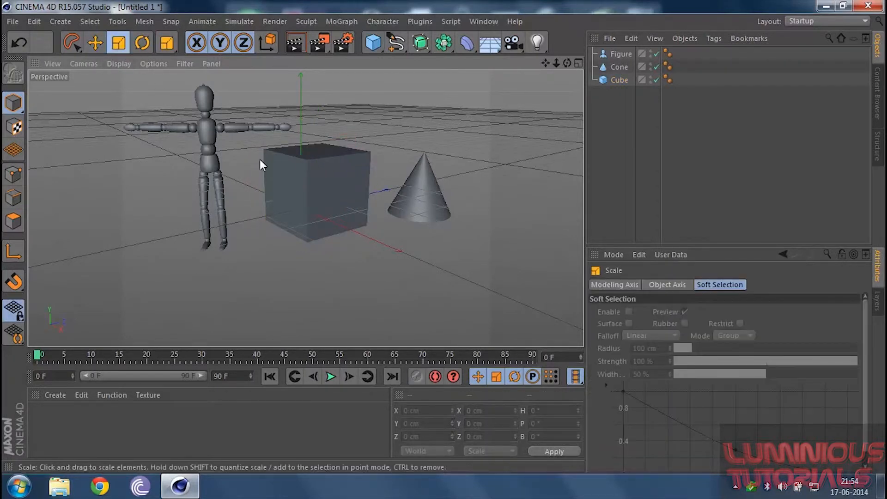
left_click(306, 182)
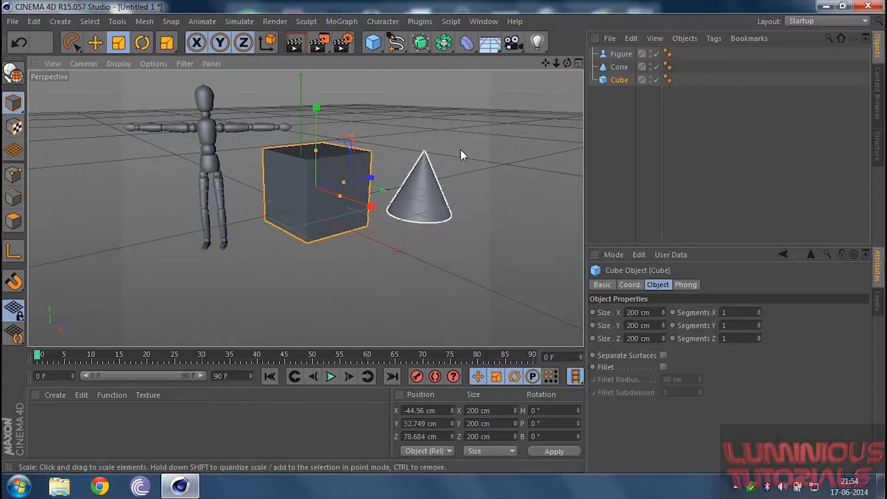
left_click_drag(454, 103, 412, 132)
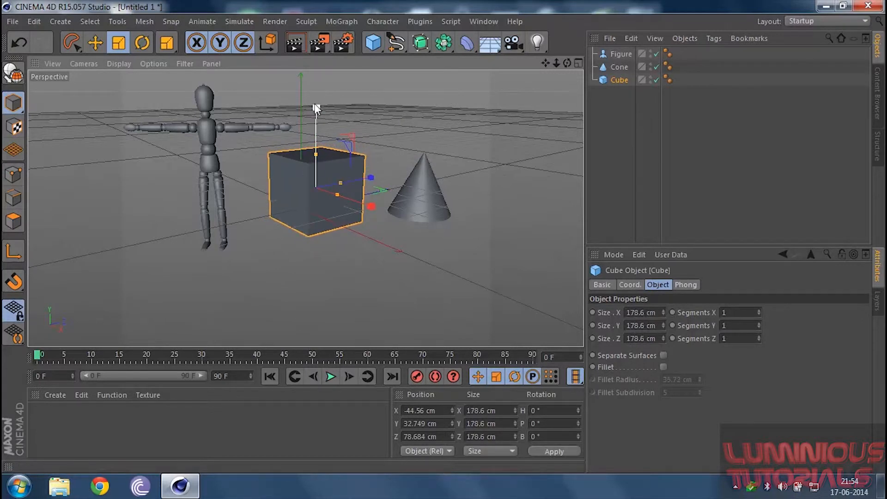
left_click_drag(318, 110, 342, 147)
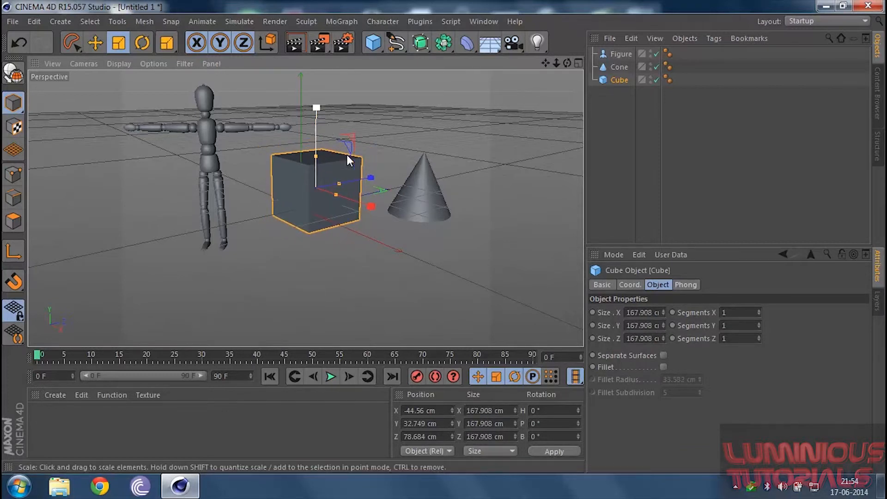
mouse_move(369, 177)
left_mouse_down()
mouse_move(426, 164)
mouse_move(375, 176)
left_mouse_up()
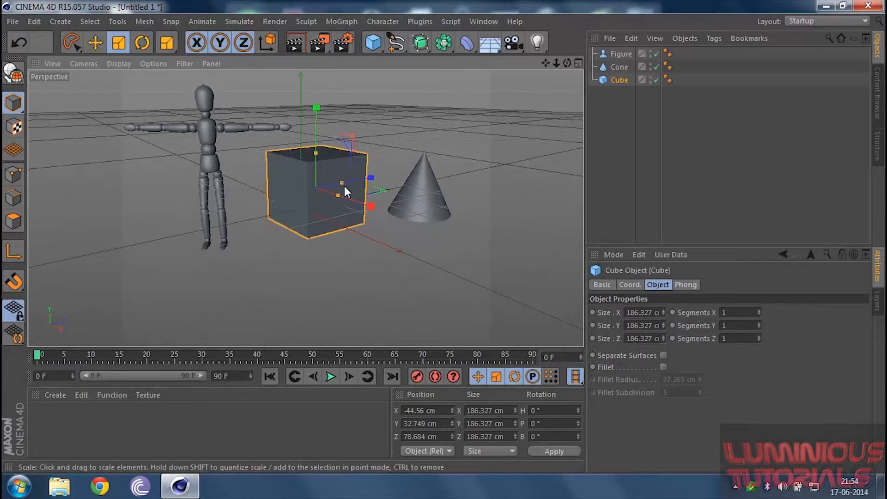
Try resizing the cube with the size handle on its upper face, undo the change, and clear the selection.
left_click_drag(315, 152, 312, 98)
key("ctrl+z")
key("ctrl+z")
key("ctrl+z")
key("ctrl+z")
left_click(447, 135)
Select the cube with the Rotate tool and turn it to about H 100.4°, P -24.4°, B 89.9°.
left_click(143, 43)
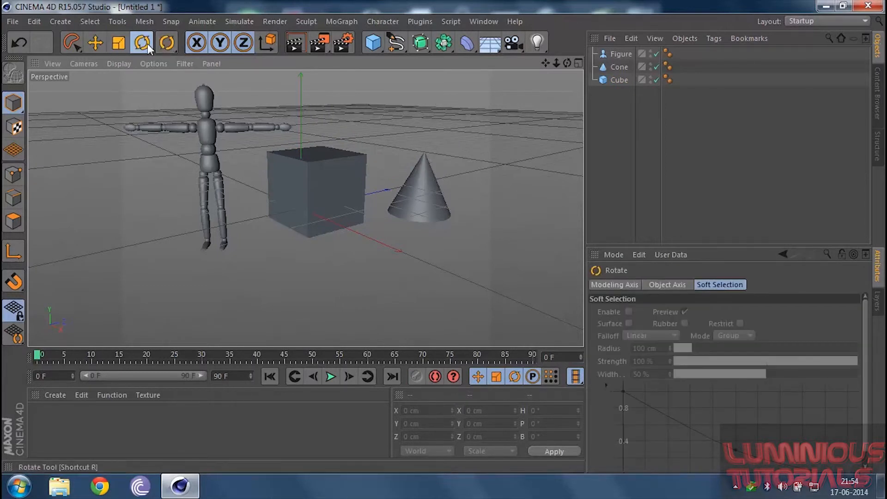
left_click(305, 189)
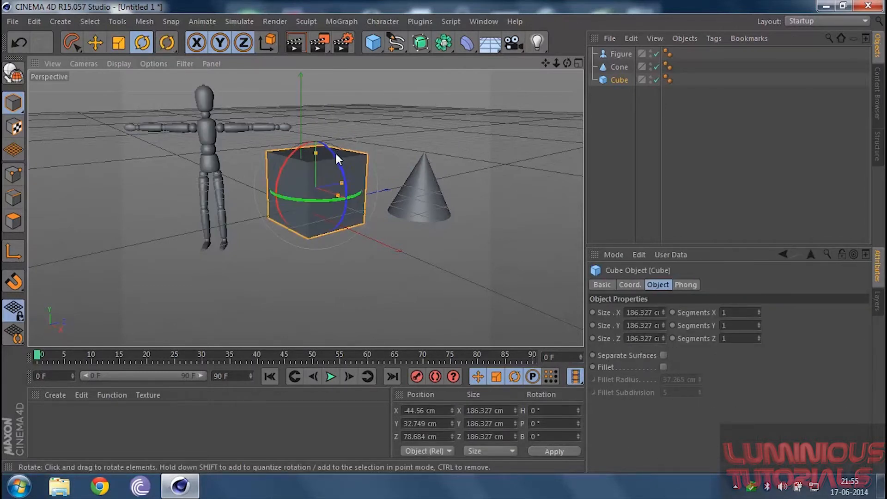
mouse_move(336, 155)
left_mouse_down()
mouse_move(336, 218)
mouse_move(323, 217)
mouse_move(323, 192)
mouse_move(356, 188)
mouse_move(344, 168)
left_mouse_up()
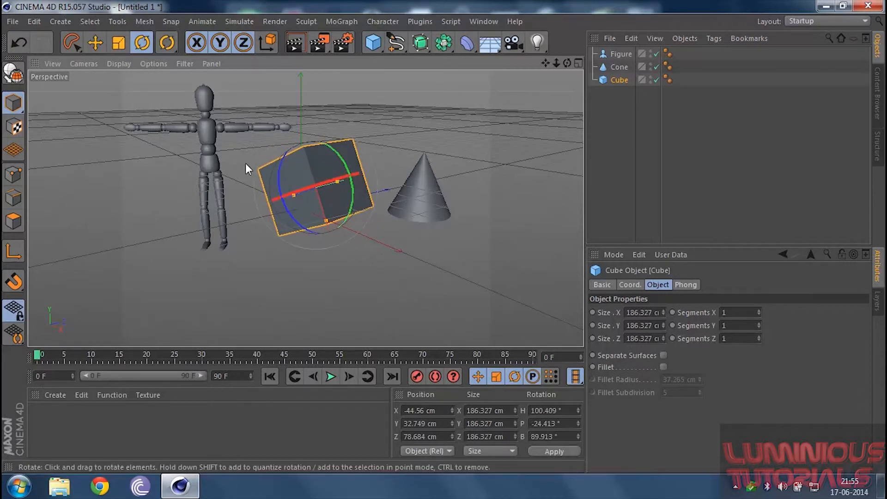
Rotate the figure so that it leans over, then rotate the cone about several of its axes.
left_click(218, 147)
mouse_move(202, 138)
left_mouse_down()
mouse_move(196, 161)
mouse_move(217, 196)
mouse_move(246, 161)
mouse_move(190, 146)
mouse_move(209, 127)
left_mouse_up()
left_click(408, 182)
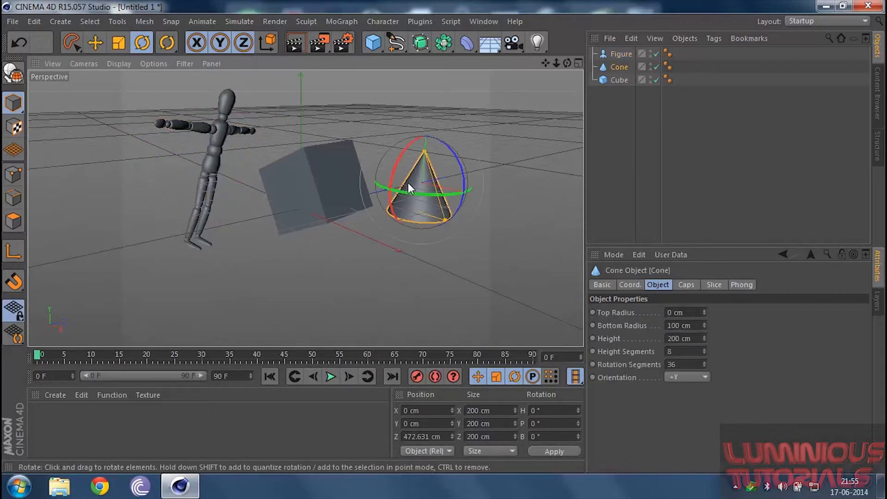
left_click_drag(461, 169, 399, 179)
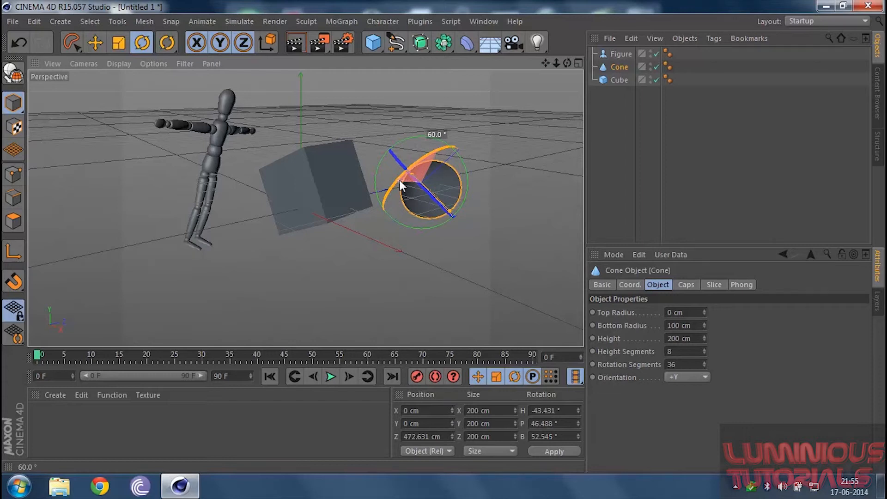
left_click_drag(400, 180, 440, 144)
Undo the rotations of the cone and the figure and the most recent rotations of the cube.
key("ctrl+z")
key("ctrl+z")
key("ctrl+z")
key("ctrl+z")
key("ctrl+z")
key("ctrl+z")
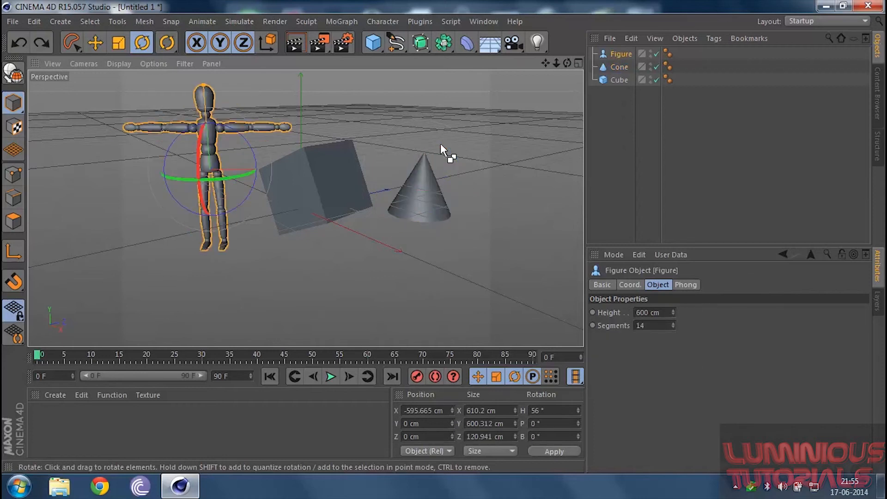
Switch from the selection tool to Scale and on to Rotate, and clear the object selection.
left_click(75, 41)
left_click(116, 44)
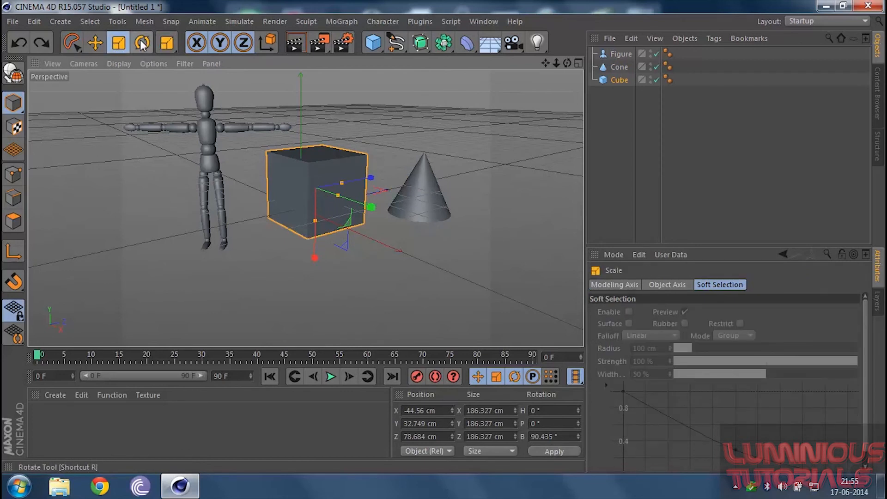
left_click(142, 42)
left_click(494, 123)
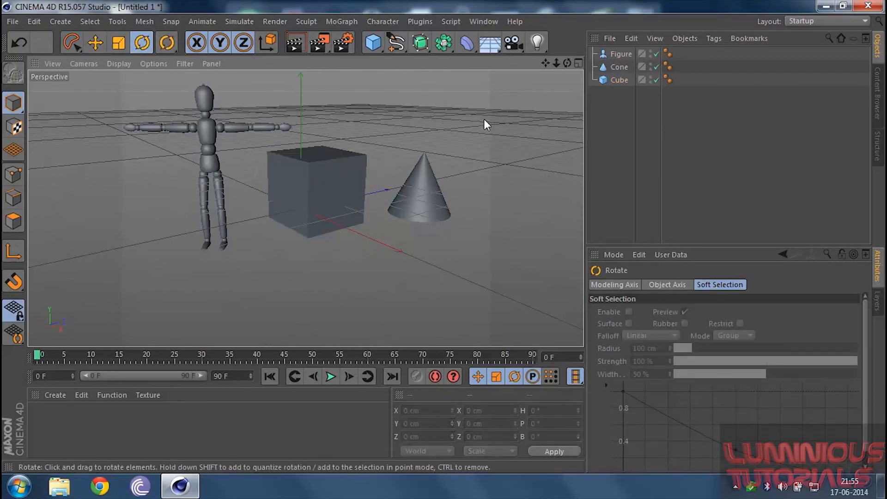